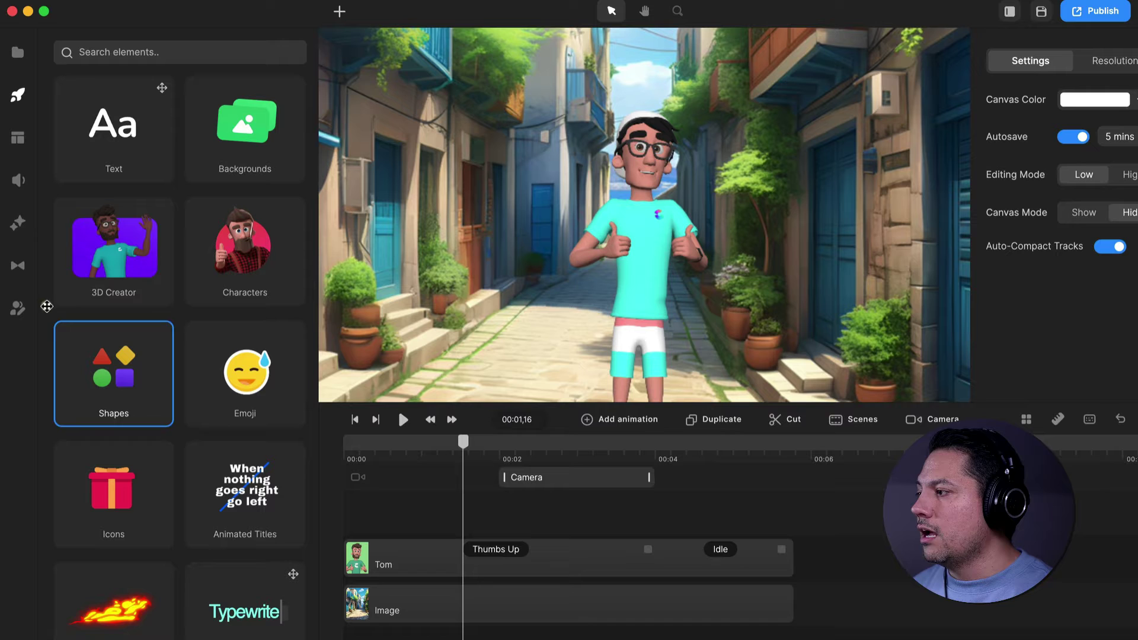
Open the Speech options in the music library and set the voice provider to Google
left_click(19, 180)
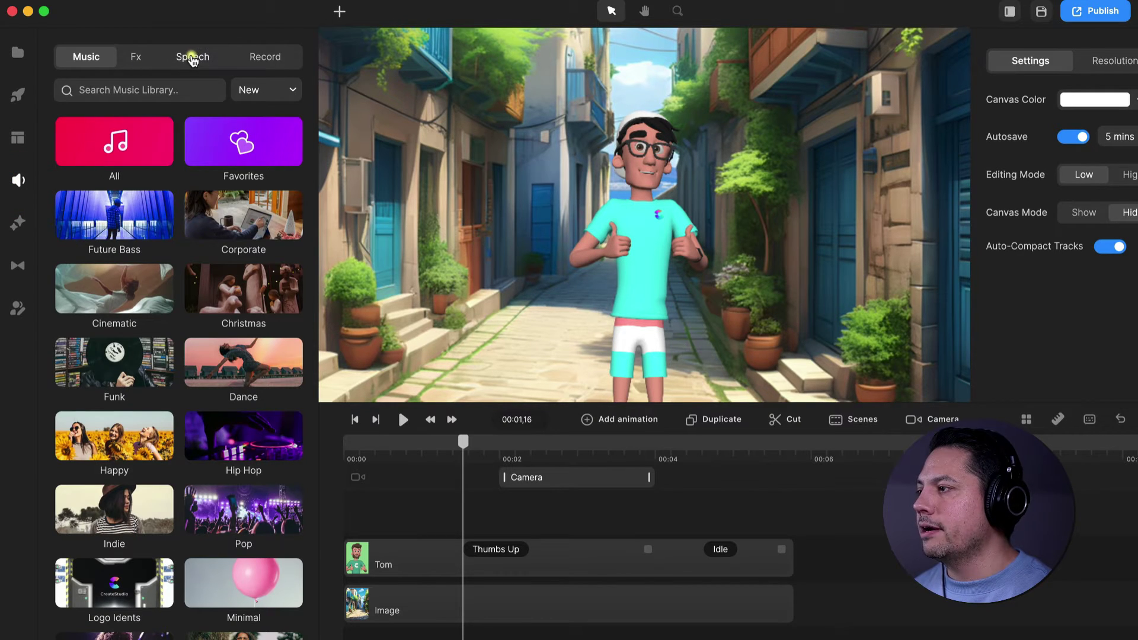
left_click(194, 56)
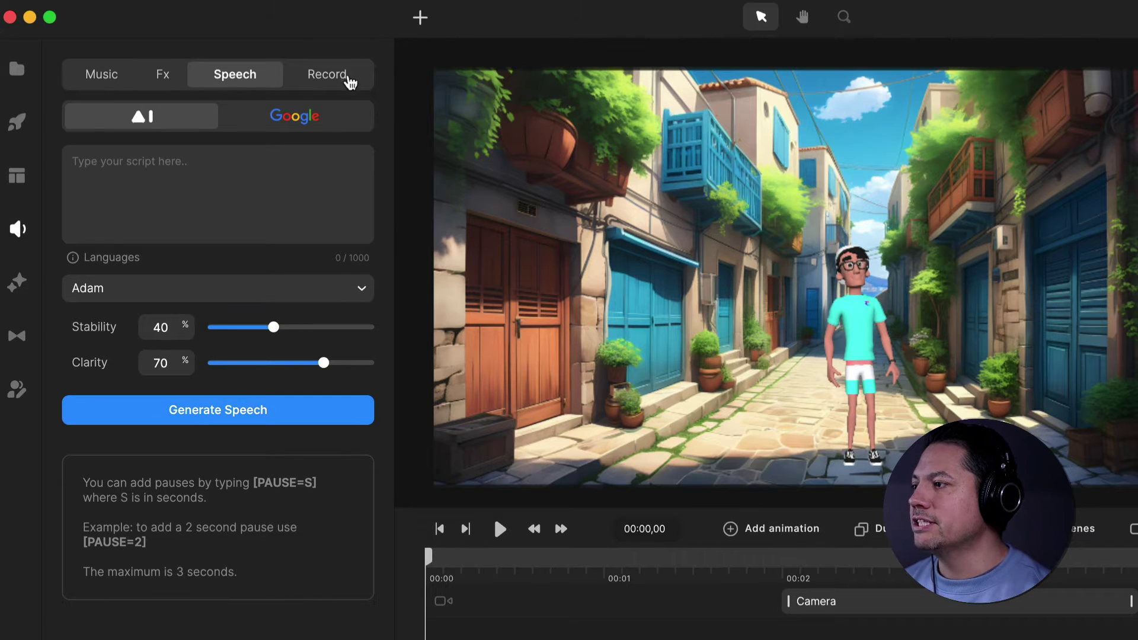
left_click(330, 114)
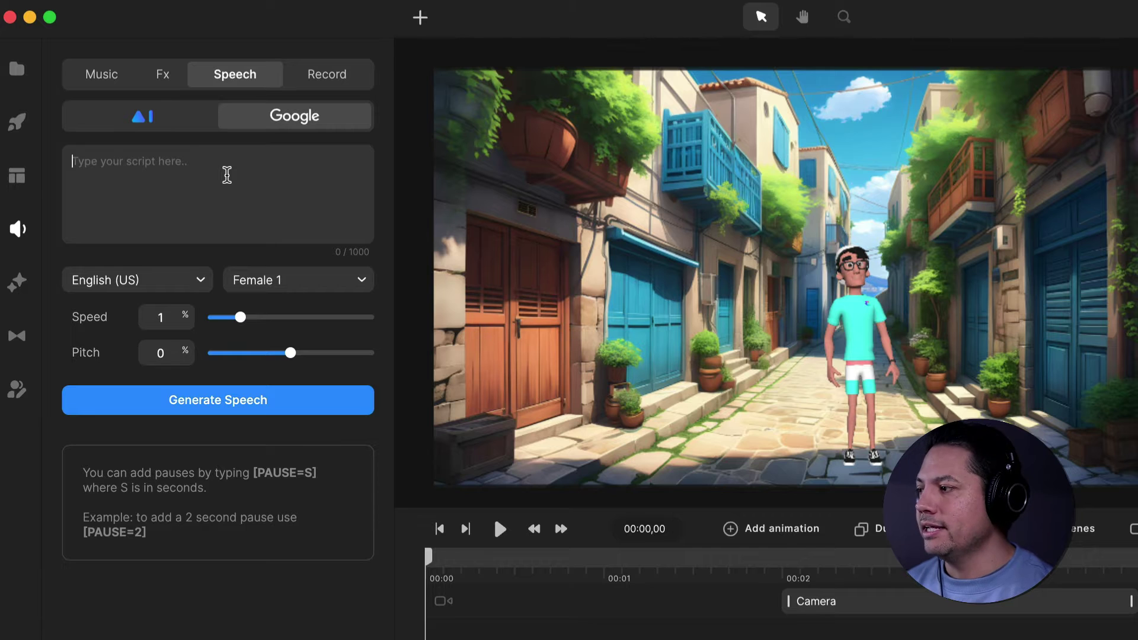
Browse the Google speech language and voice dropdown lists
left_click(185, 282)
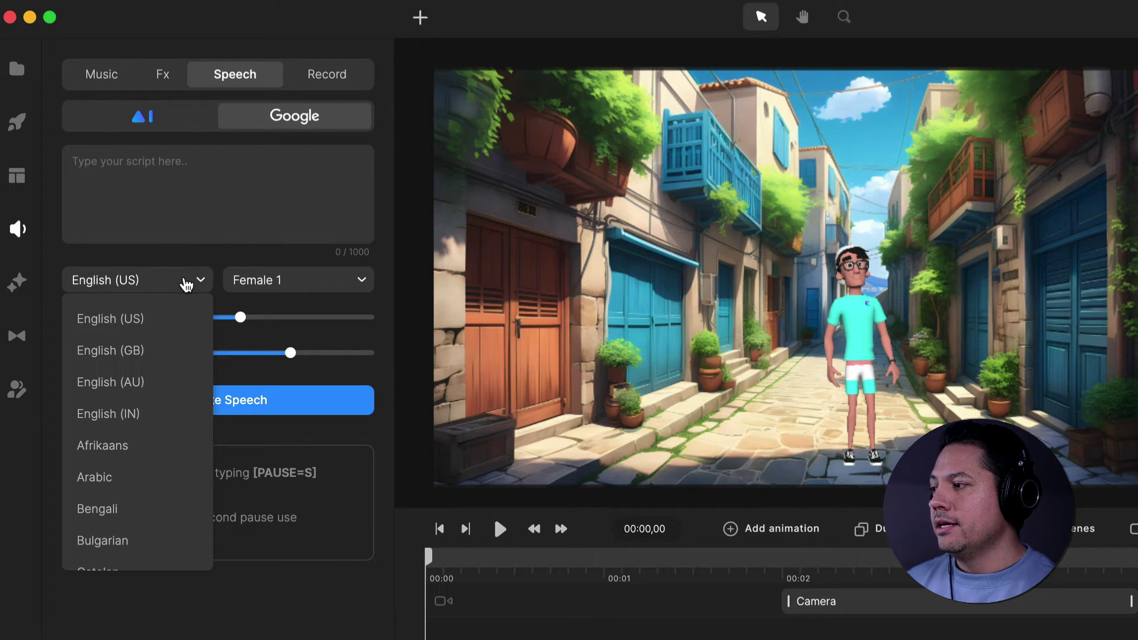
scroll(147, 434, "down", 3)
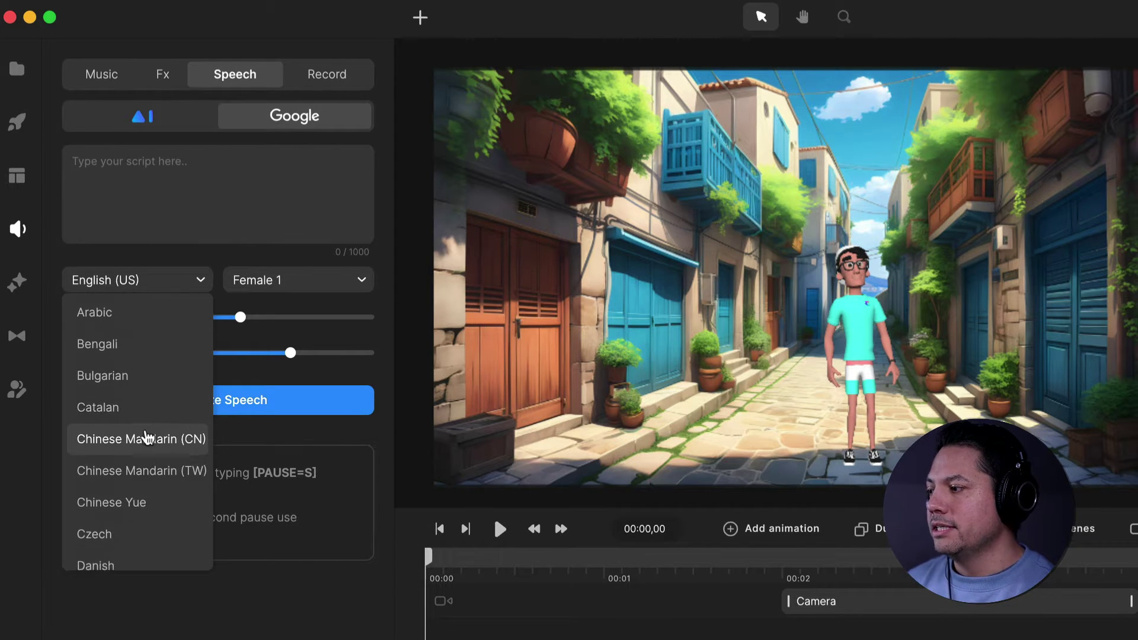
scroll(145, 438, "down", 3)
scroll(137, 446, "down", 4)
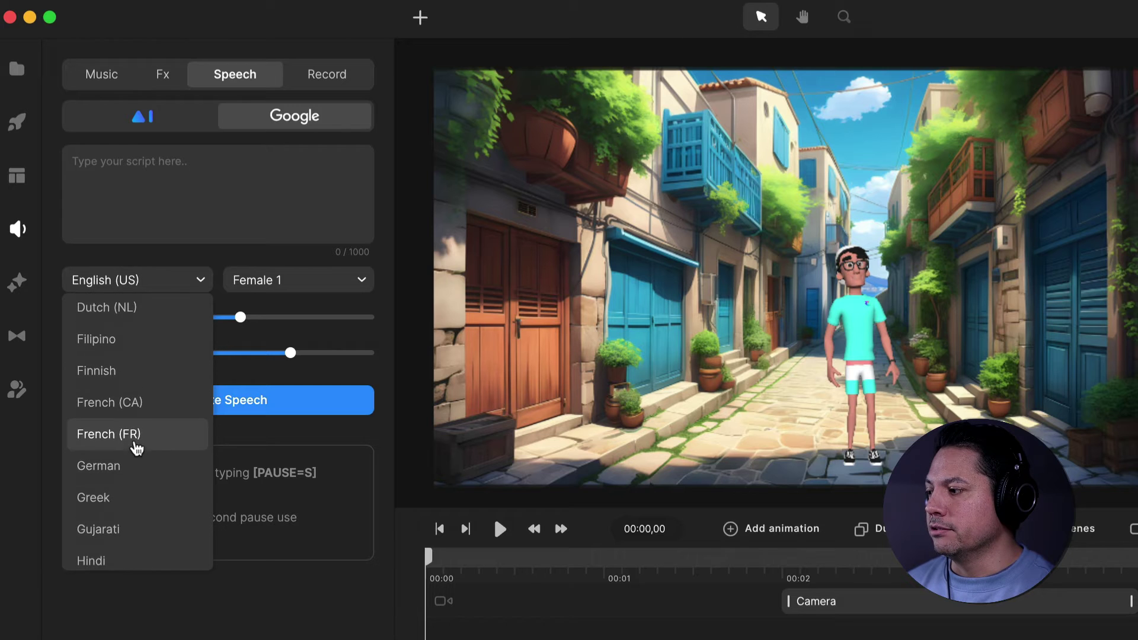
scroll(137, 447, "down", 1)
scroll(137, 446, "up", 10)
left_click(300, 284)
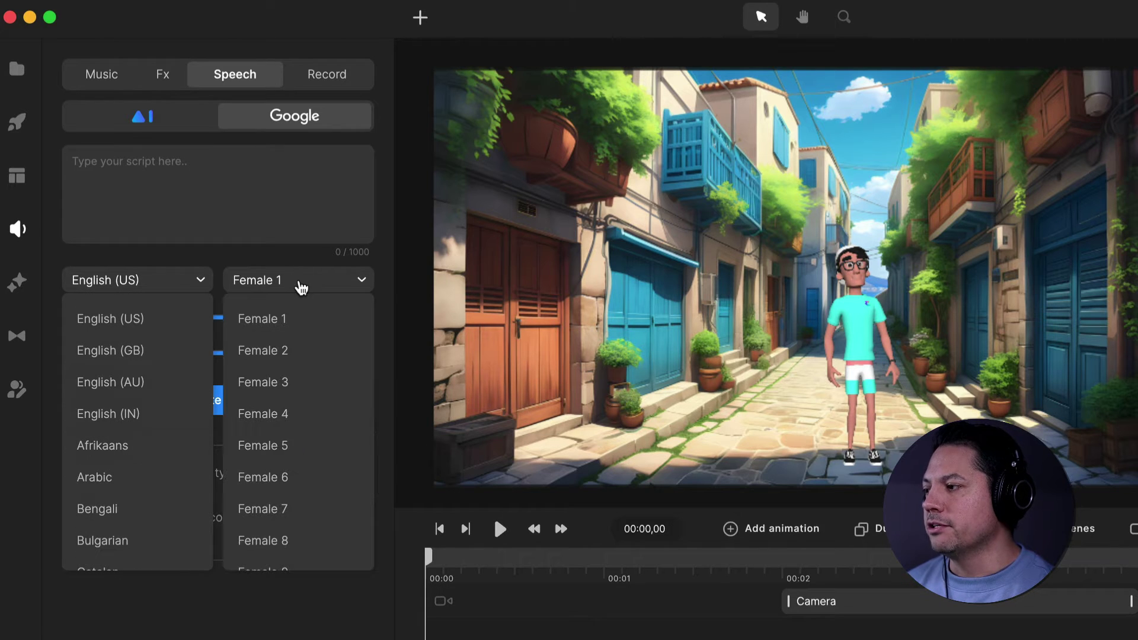
scroll(284, 355, "down", 1)
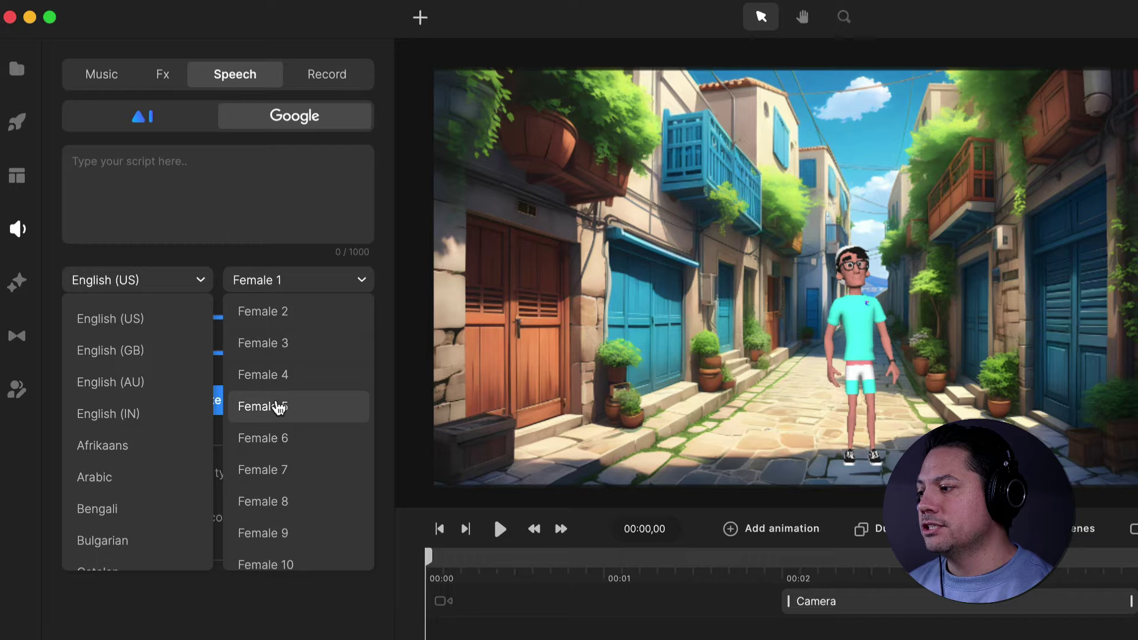
scroll(274, 413, "down", 8)
scroll(274, 420, "up", 6)
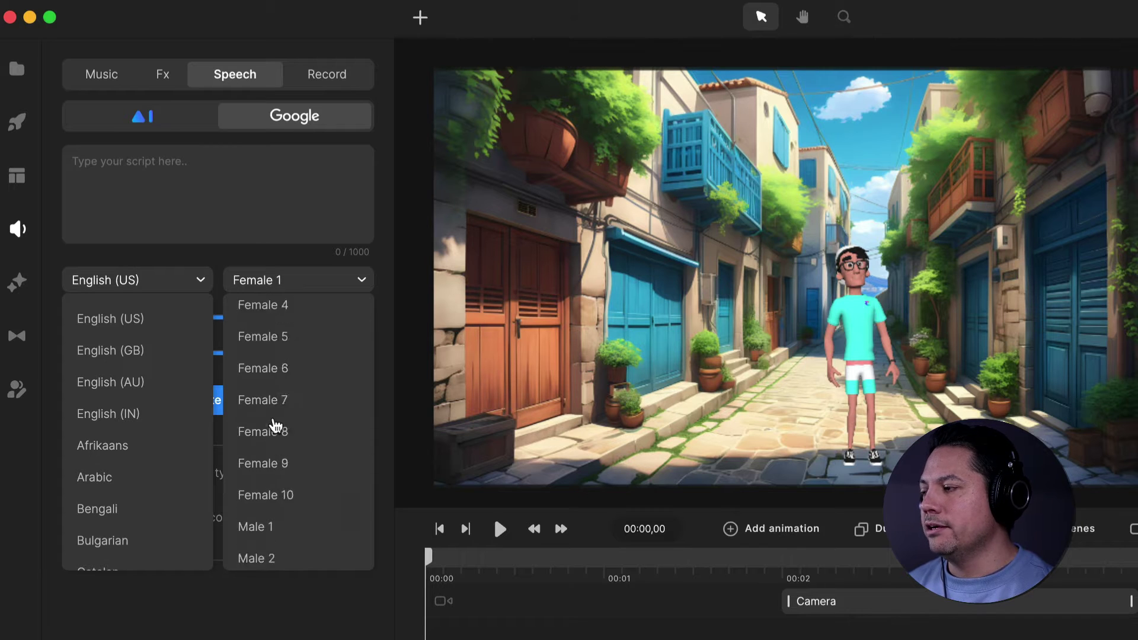
Paste the audience-engagement script into the text box and generate the speech
left_click(158, 205)
type("Text to speech is a great way to engage your audience and take your videos to the next level.")
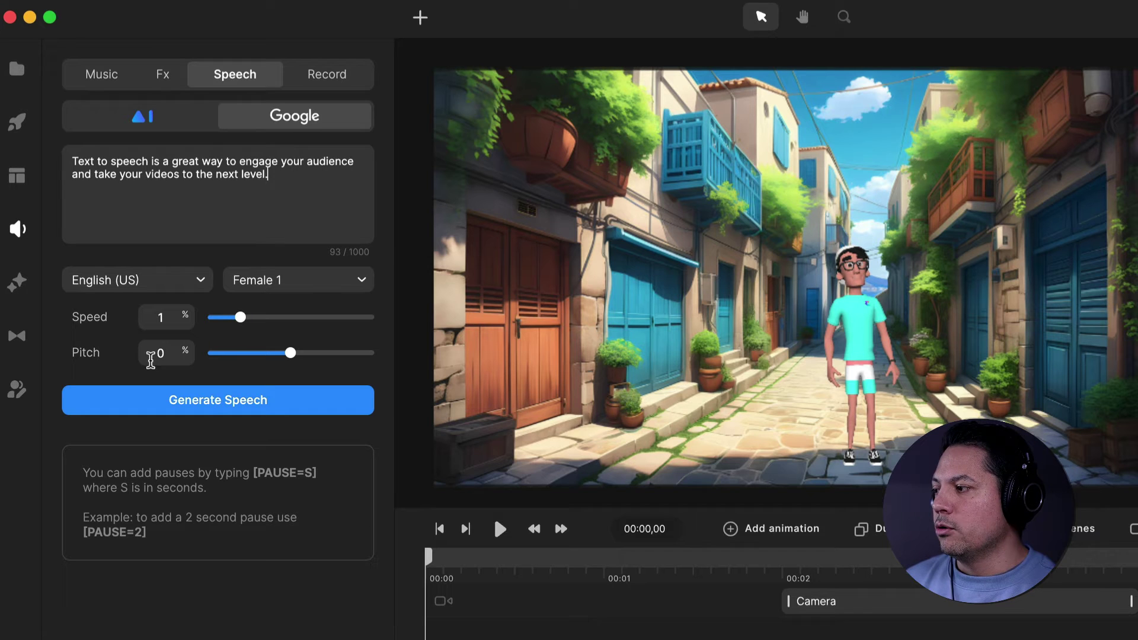
left_click(213, 404)
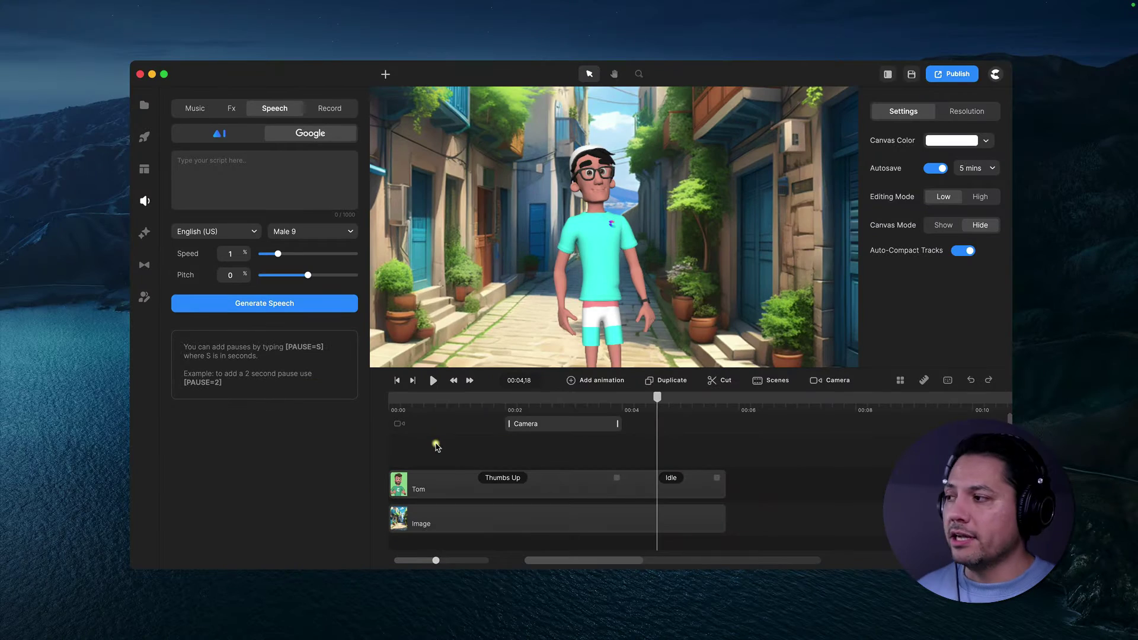
Switch to AI voices (Adam, Stability 40, Clarity 70) and paste the engagement script
left_click(227, 136)
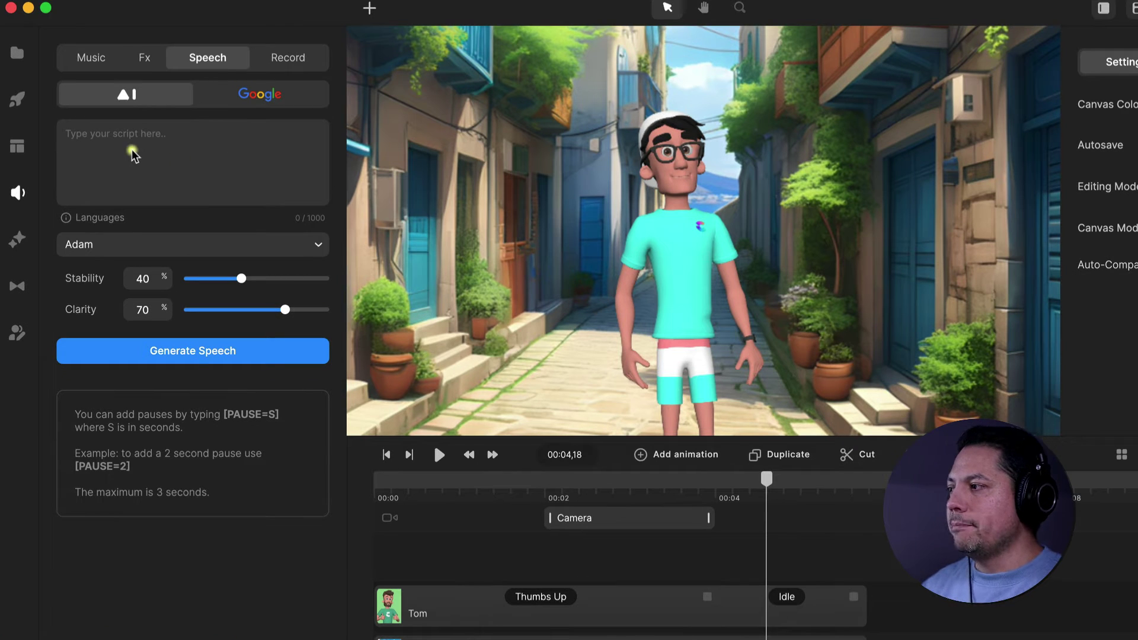
left_click(112, 89)
left_click(127, 140)
type("Text to speech is a great way to engage your audience and take your videos to the next level.")
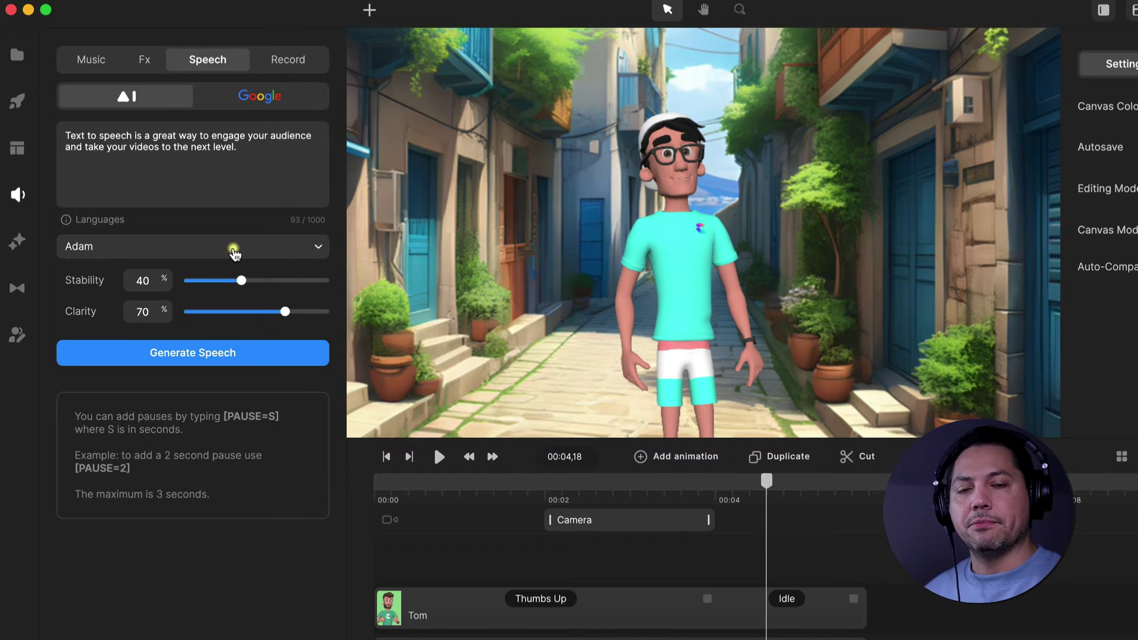
Filter the AI voice list to female voices and preview Amber
left_click(319, 248)
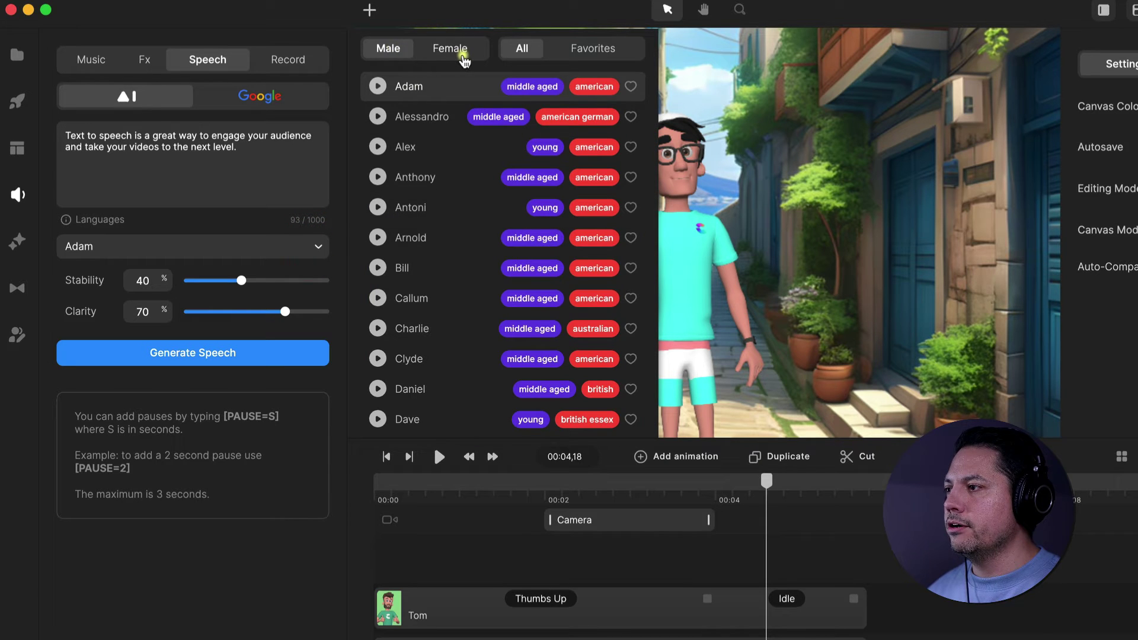
left_click(458, 52)
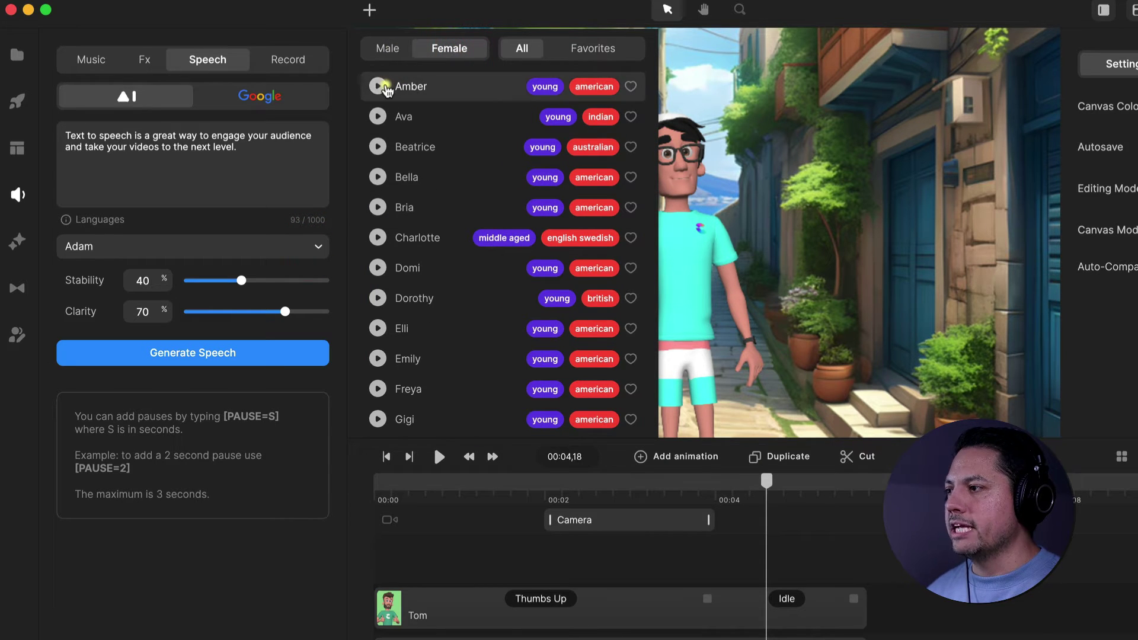
left_click(377, 86)
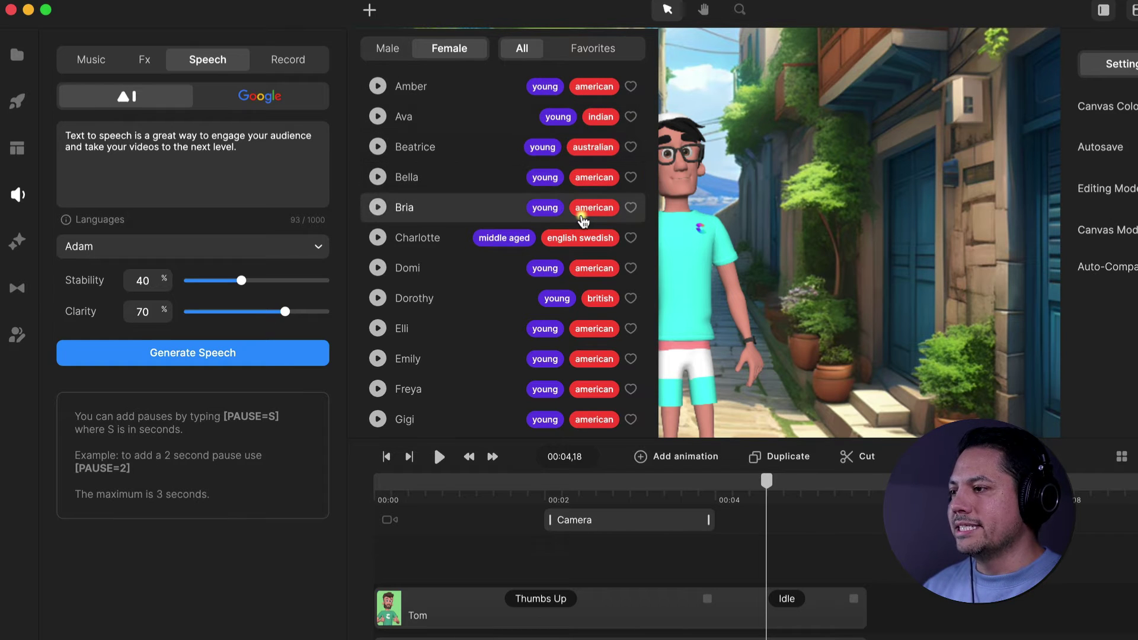
scroll(522, 365, "down", 8)
scroll(521, 366, "down", 2)
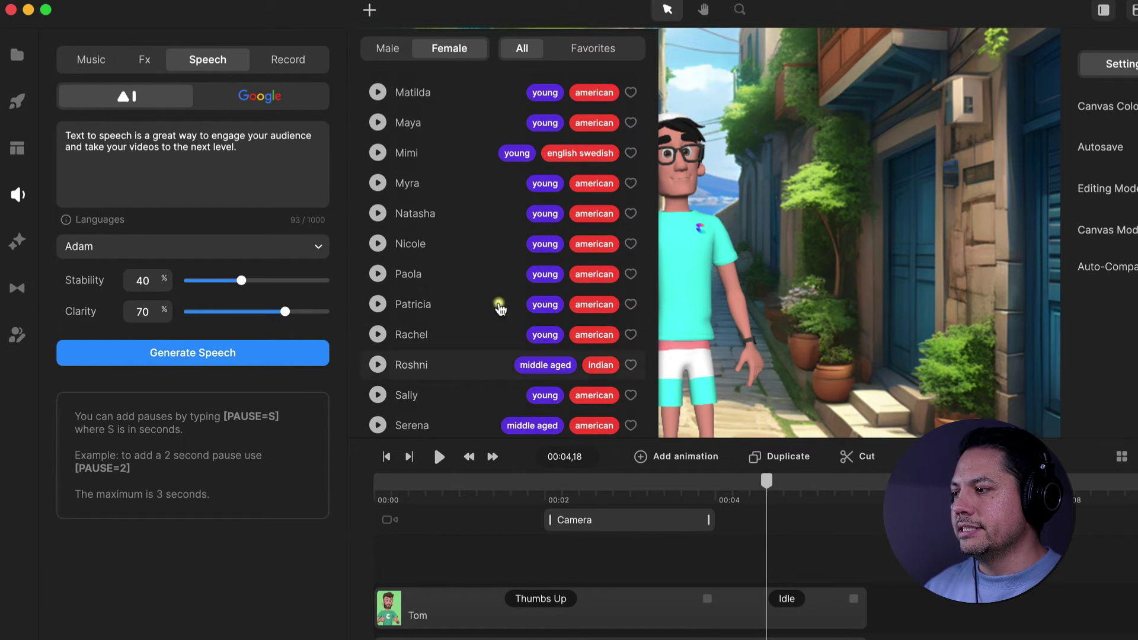
Preview the male voices Geralt and Greg, and add George to favourites
left_click(388, 48)
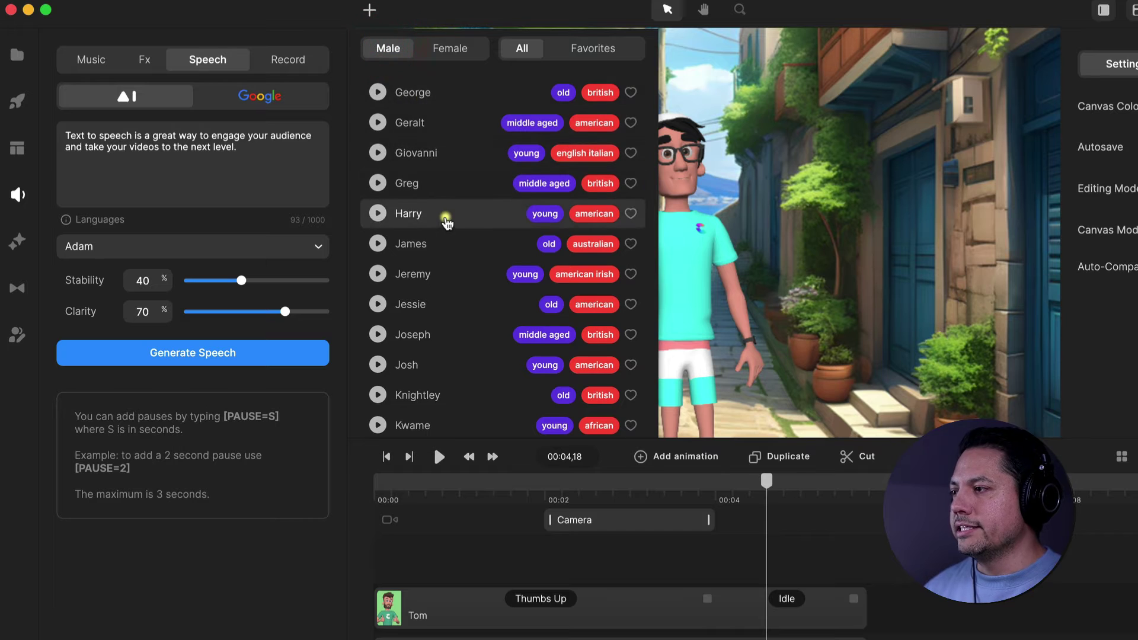
scroll(442, 219, "down", 6)
scroll(453, 278, "down", 3)
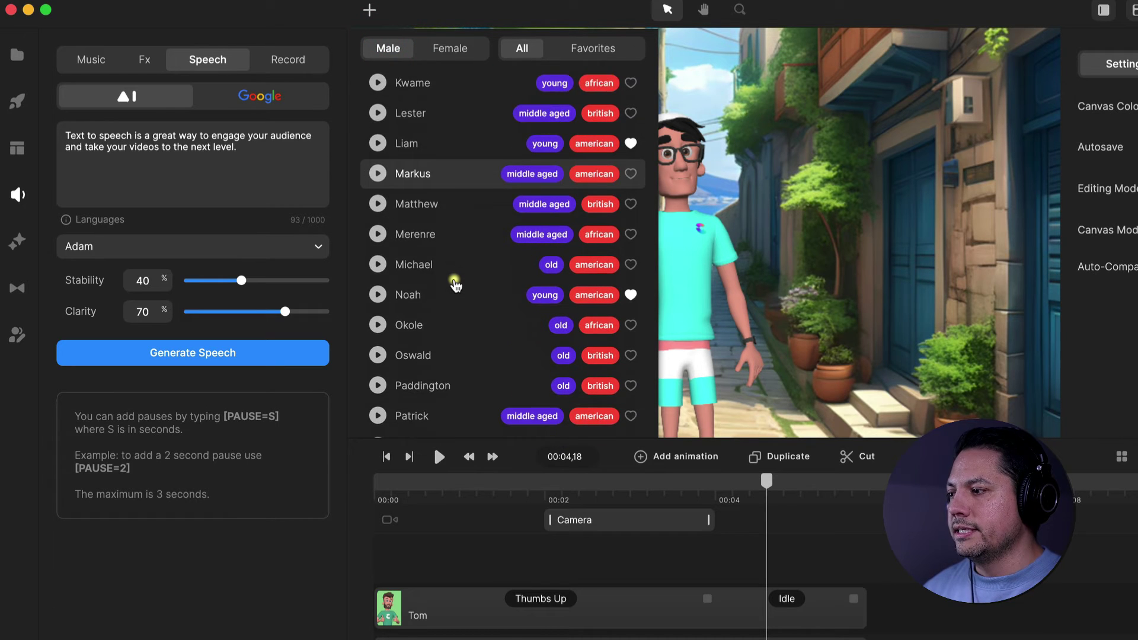
scroll(455, 283, "up", 8)
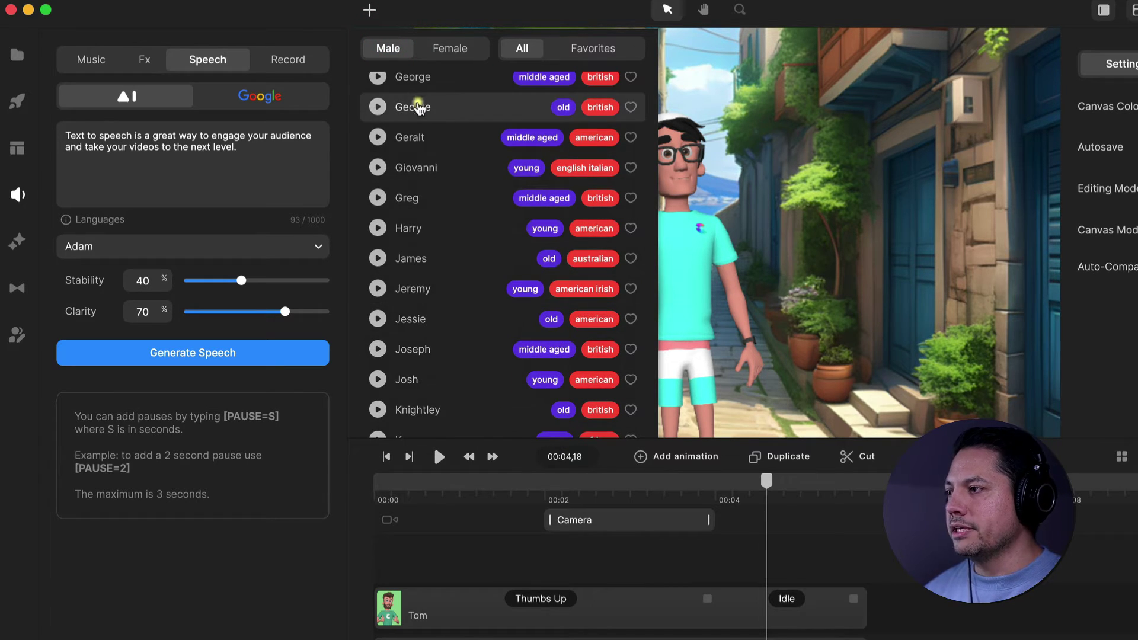
left_click(380, 138)
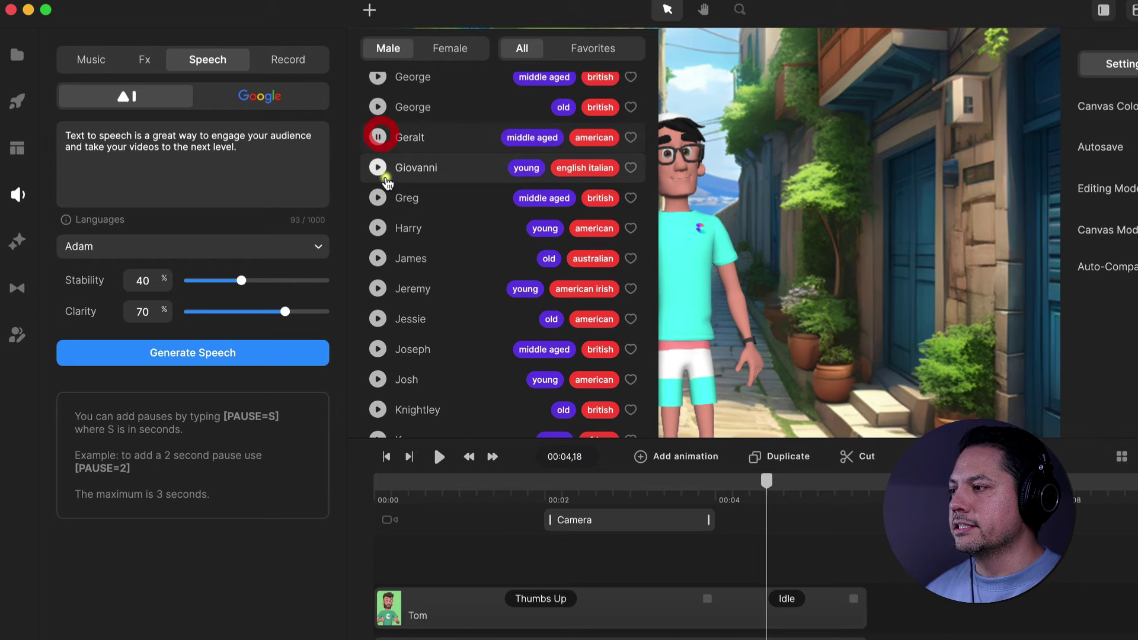
left_click(378, 198)
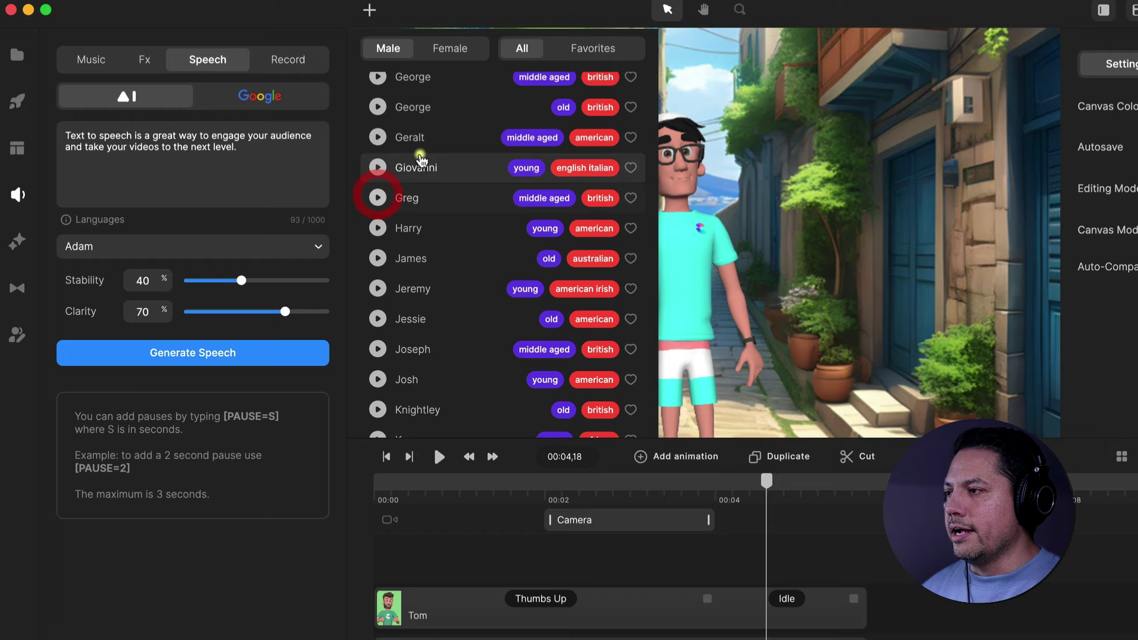
left_click(630, 108)
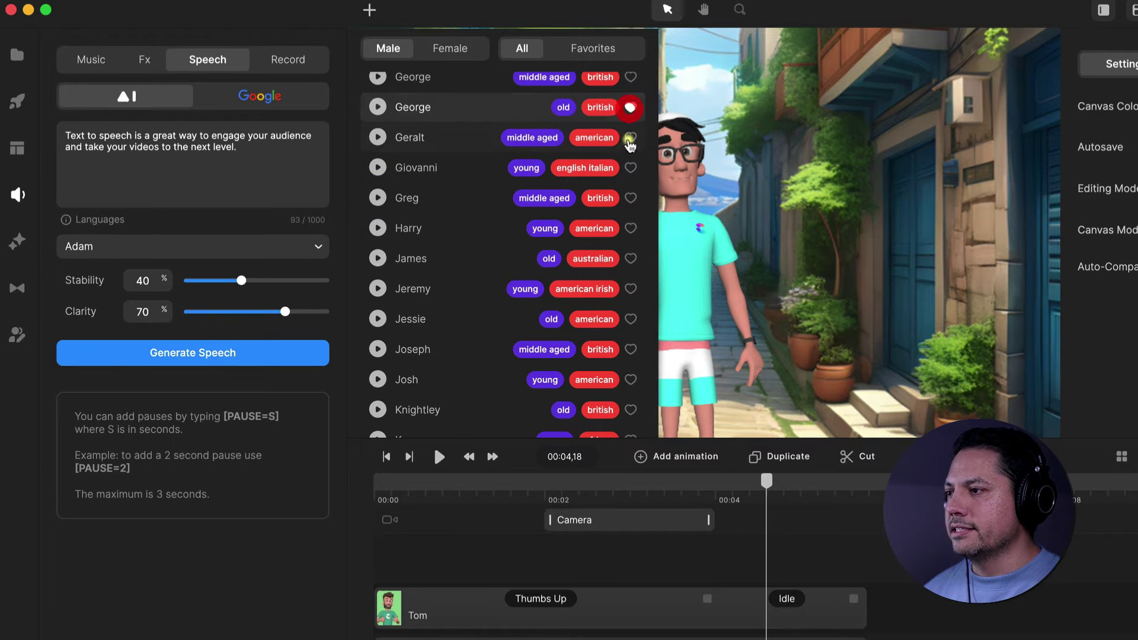
In the favourite voices, compare Liam and Noah, then select Noah
left_click(589, 48)
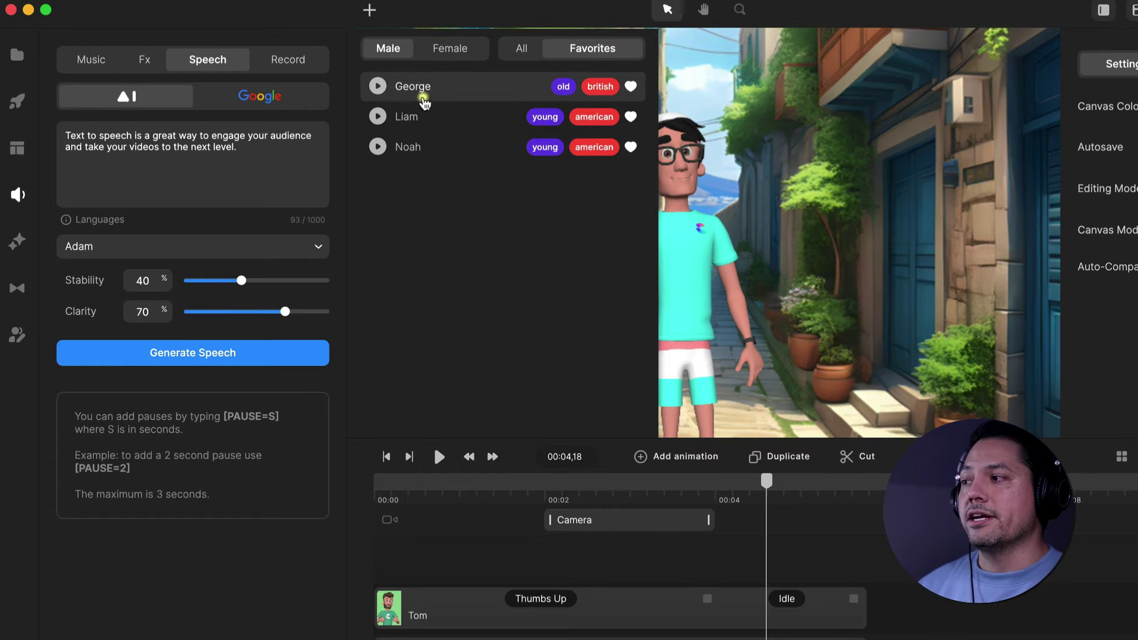
left_click(377, 116)
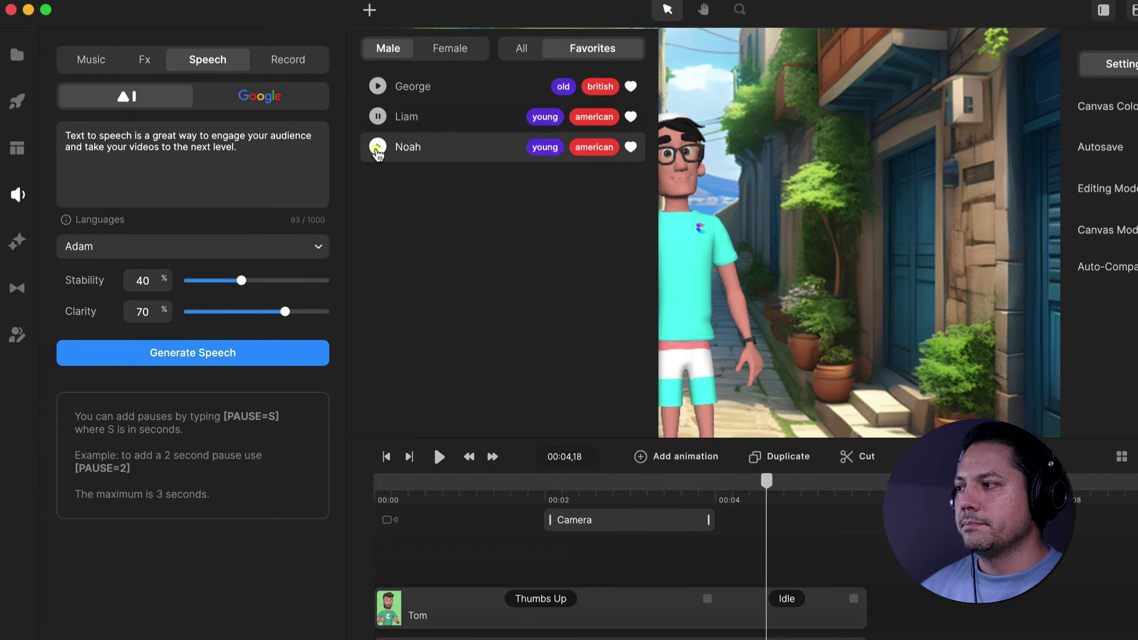
left_click(377, 148)
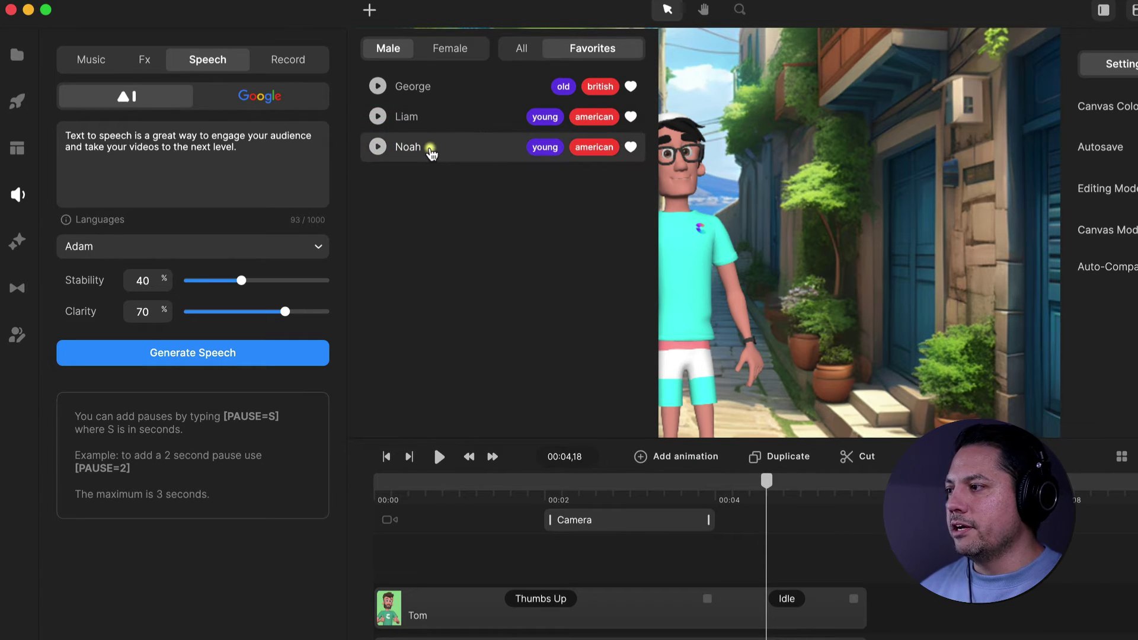
left_click(422, 148)
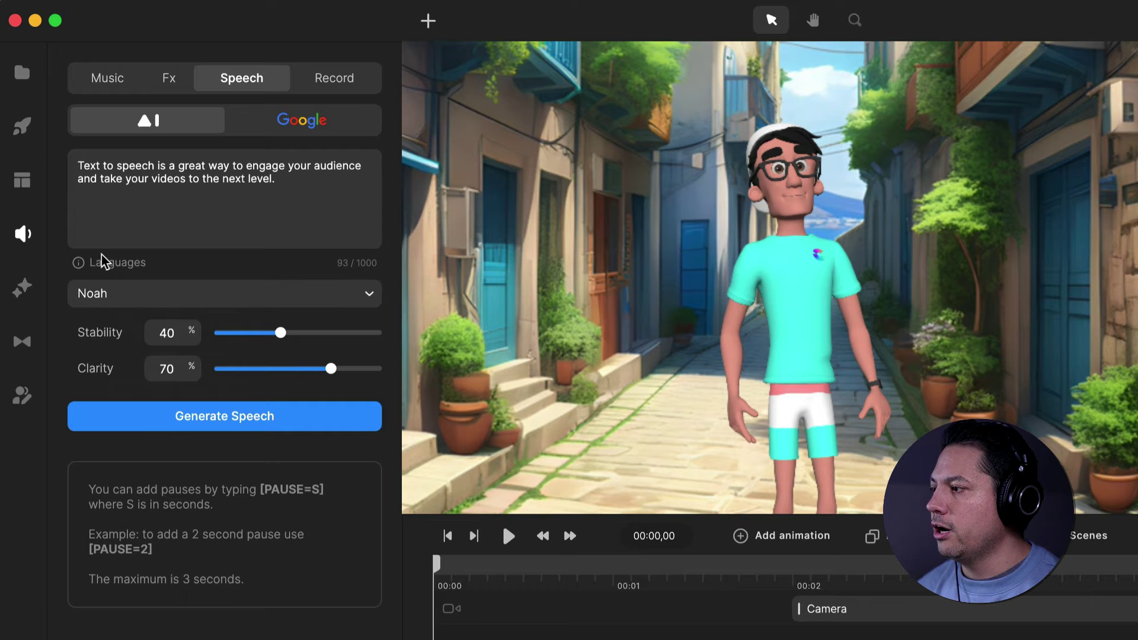
mouse_move(84, 263)
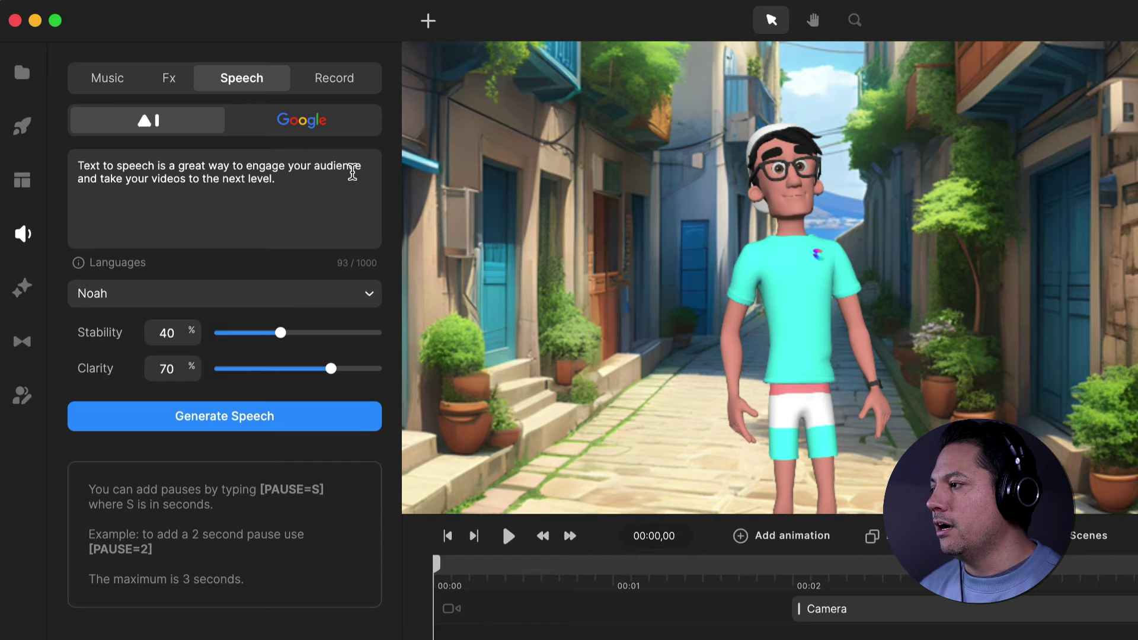
Insert a [PAUSE=2.5] tag after "audience" in the speech script
left_click(362, 166)
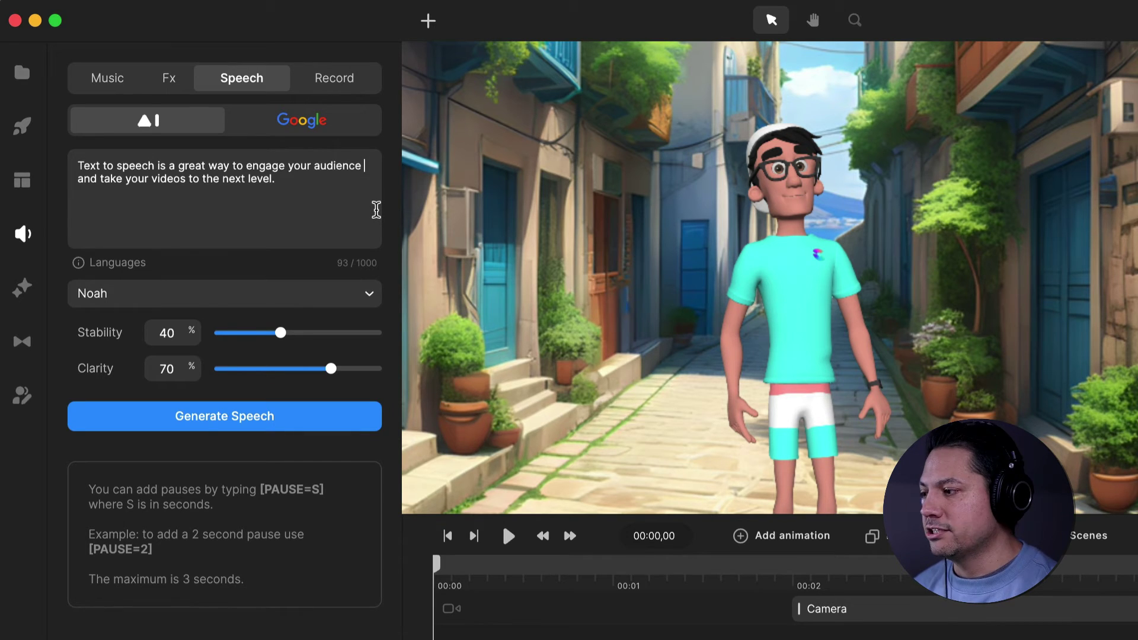
type("[P")
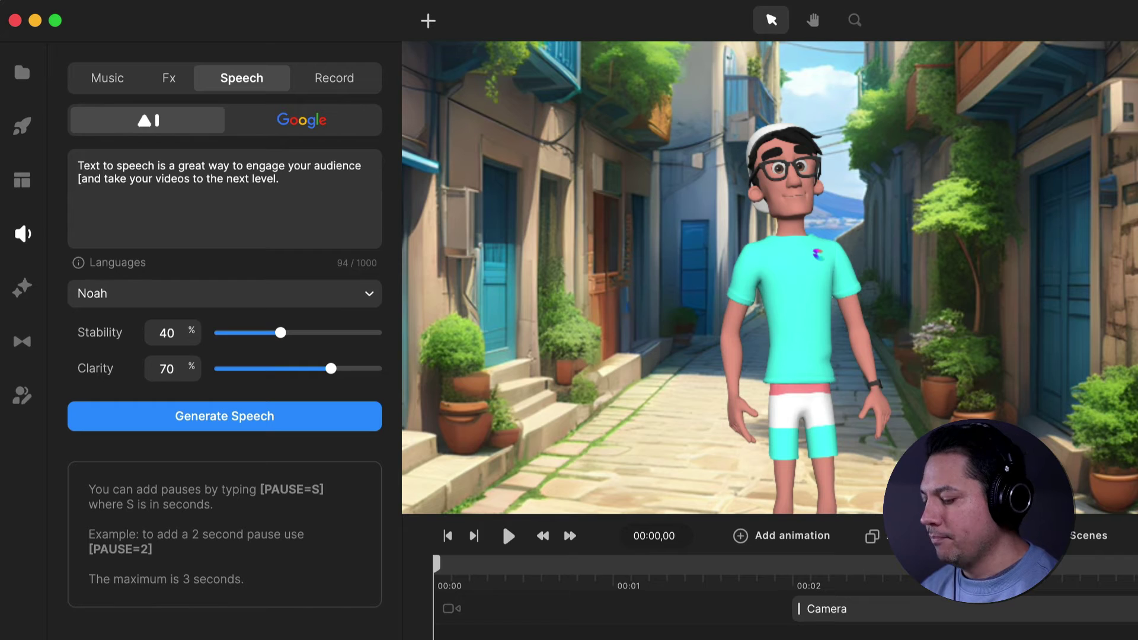
type("AUSE")
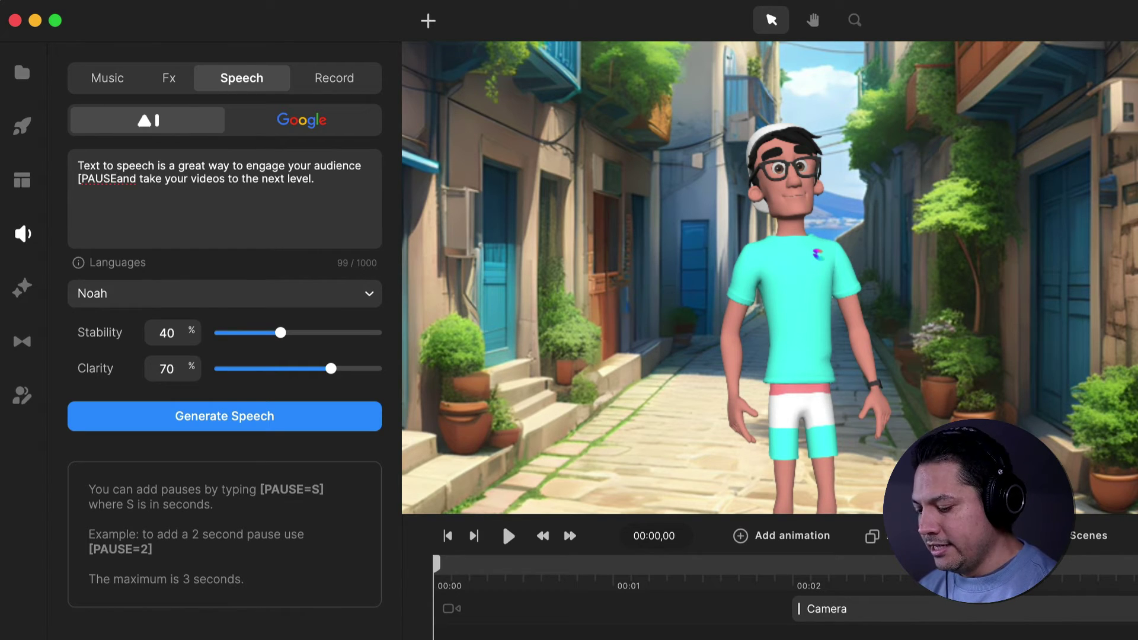
type("=")
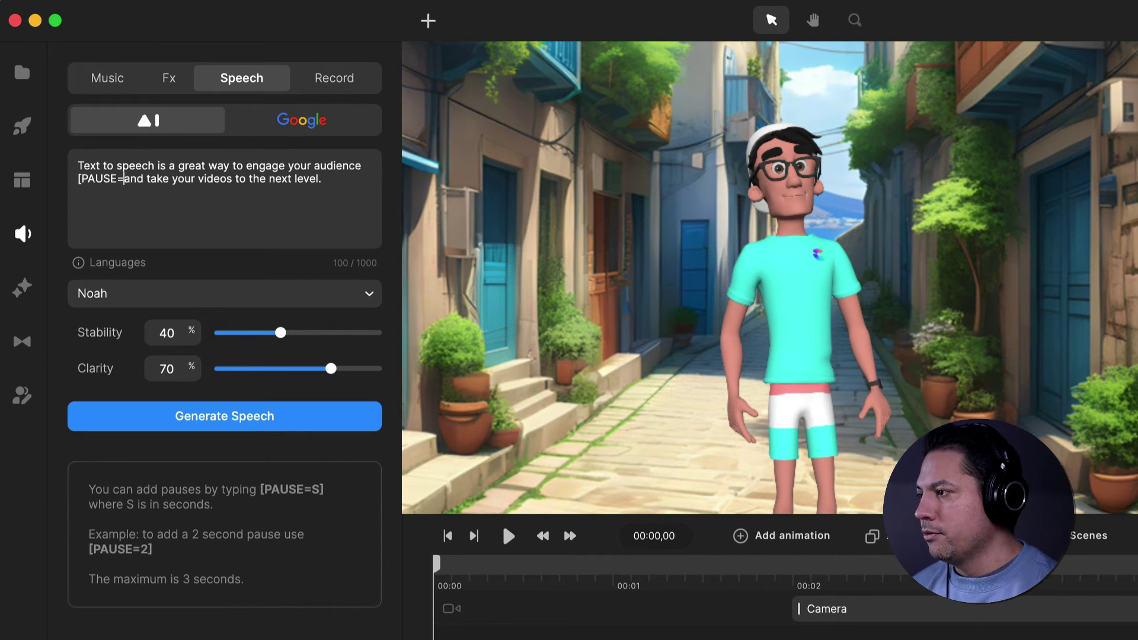
type("1]")
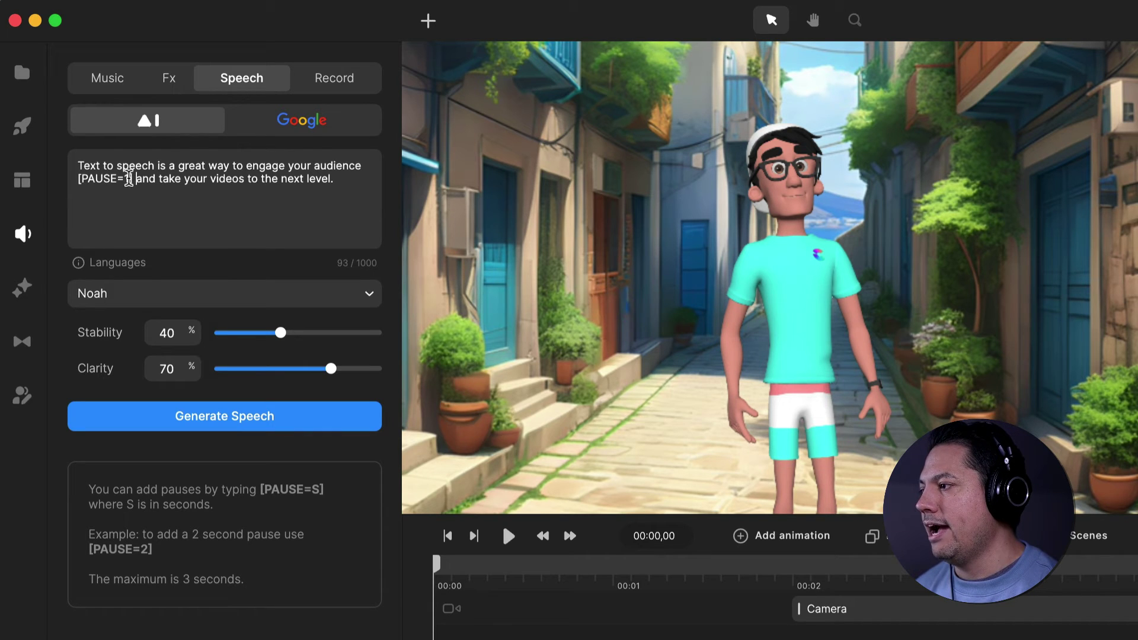
type(".5")
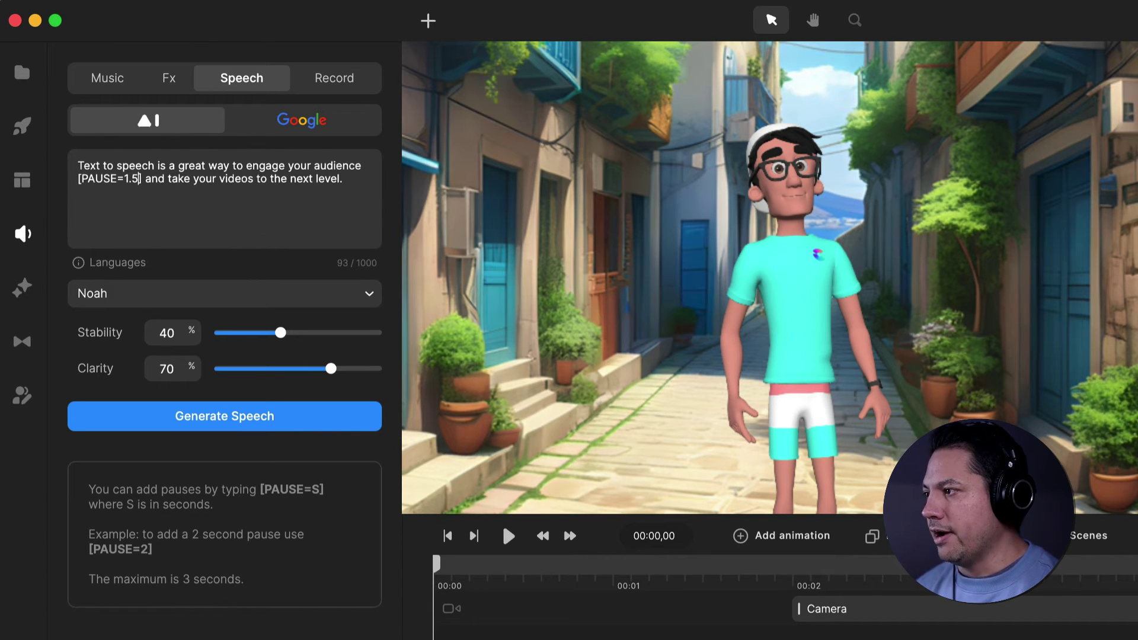
key("BackSpace")
key("BackSpace")
key("BackSpace")
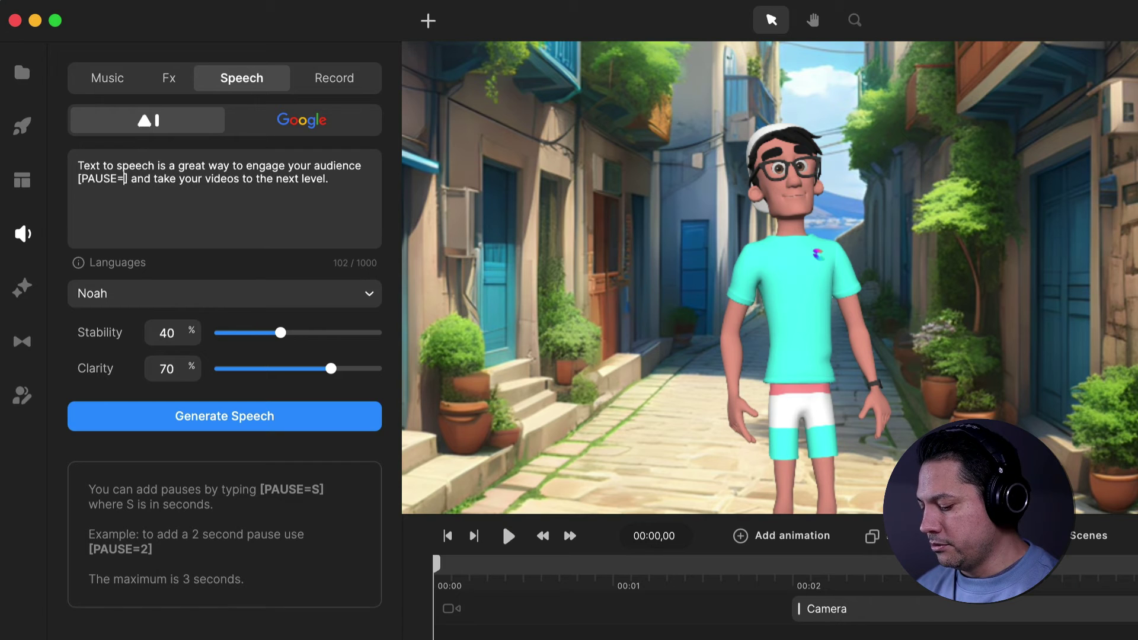
type("2.5")
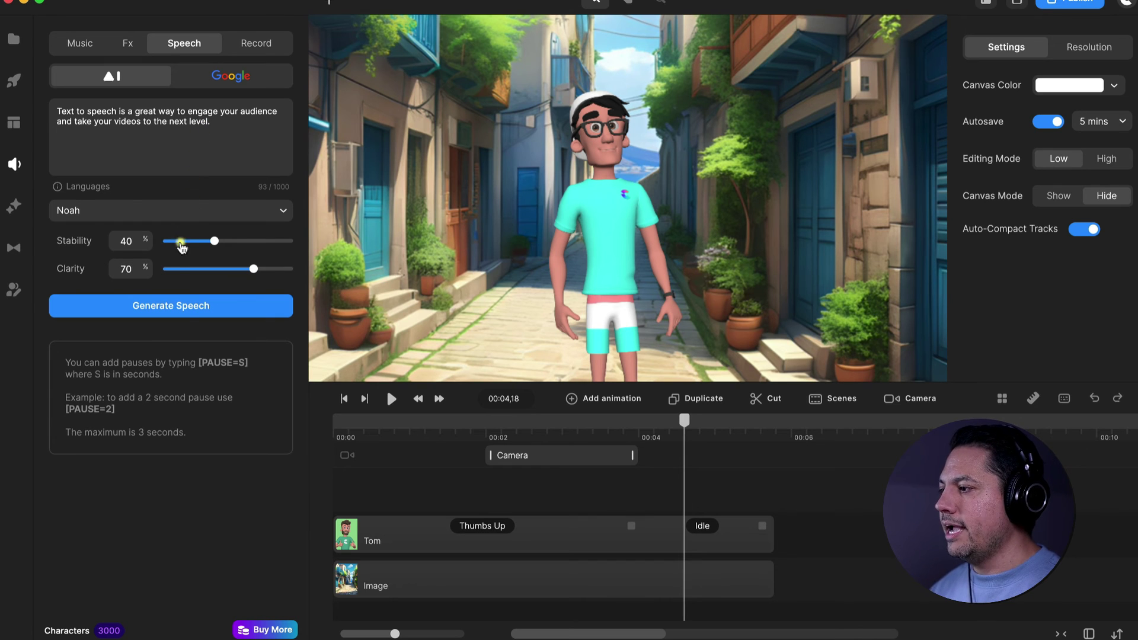
Generate Noah's voiceover, preview it, and import it as Text to Speech audio
left_click(182, 313)
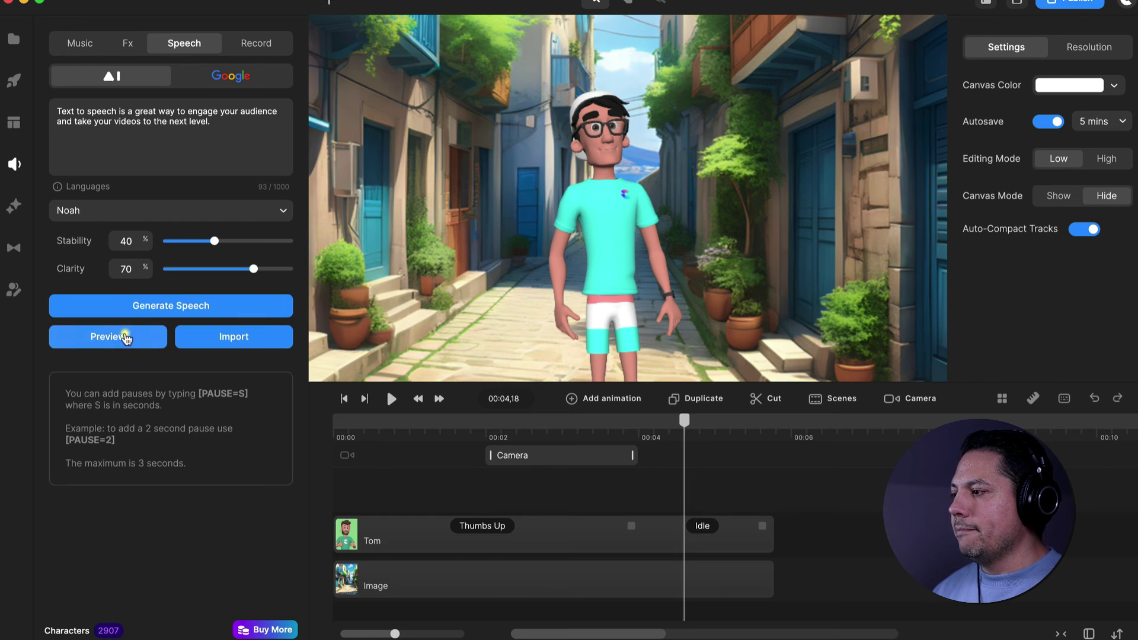
left_click(113, 343)
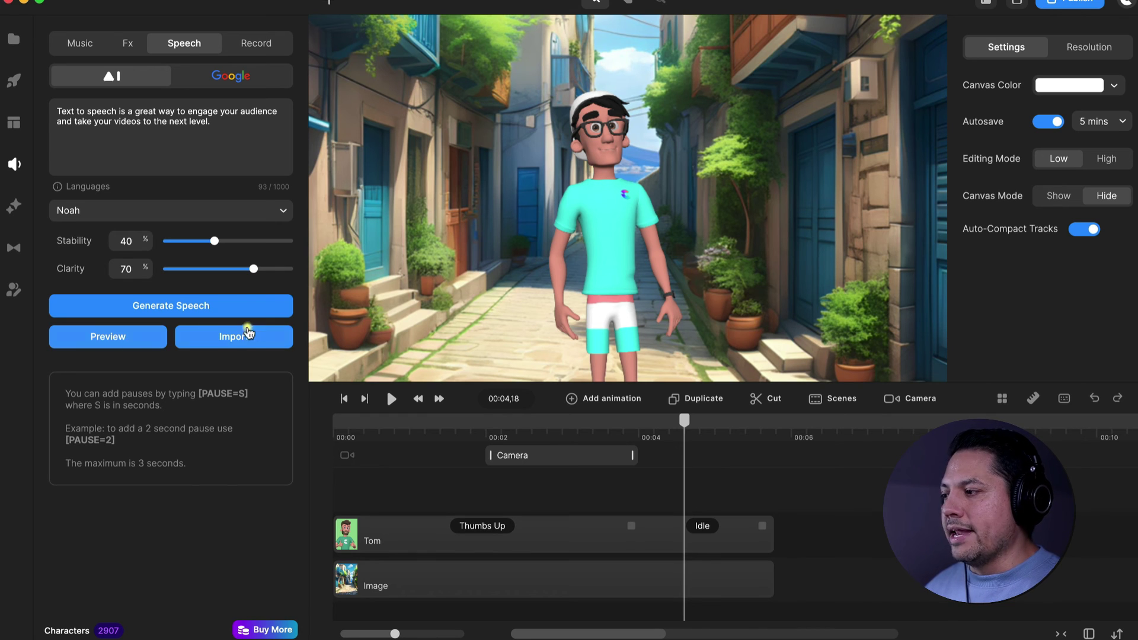
left_click(240, 341)
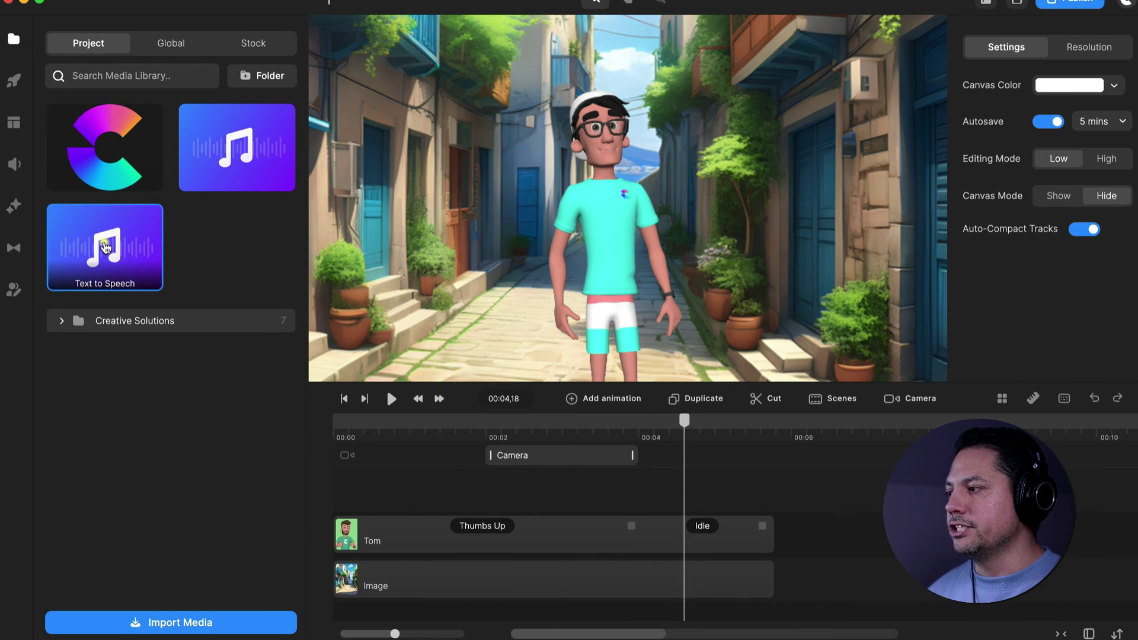
Place the Text to Speech audio on the timeline and play the scene from the start
left_click_drag(106, 247, 378, 528)
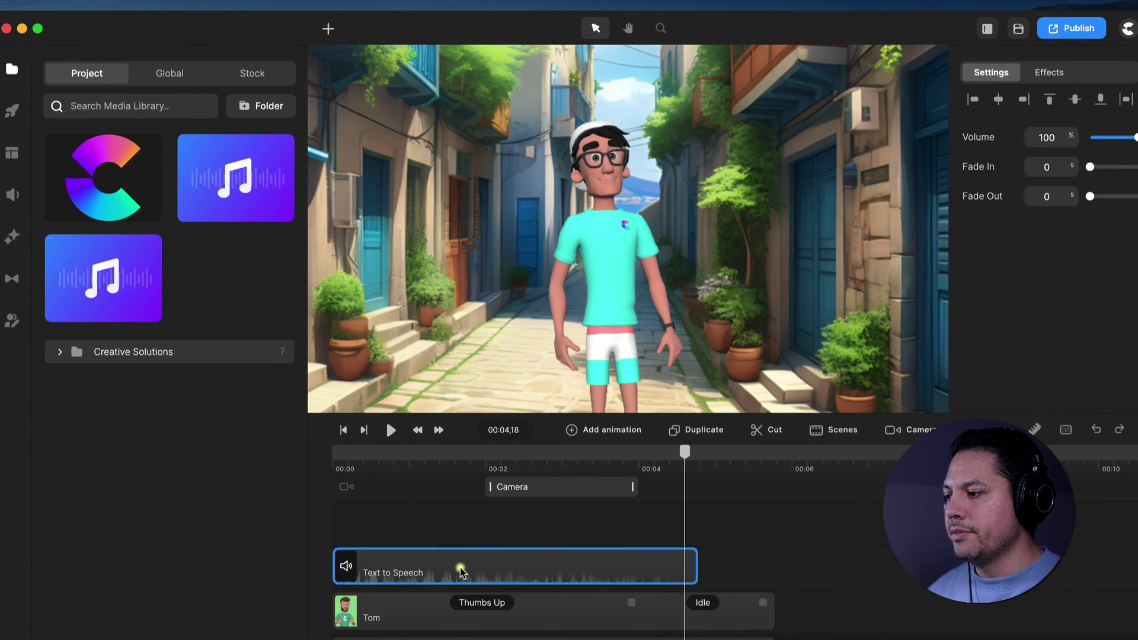
left_click(350, 459)
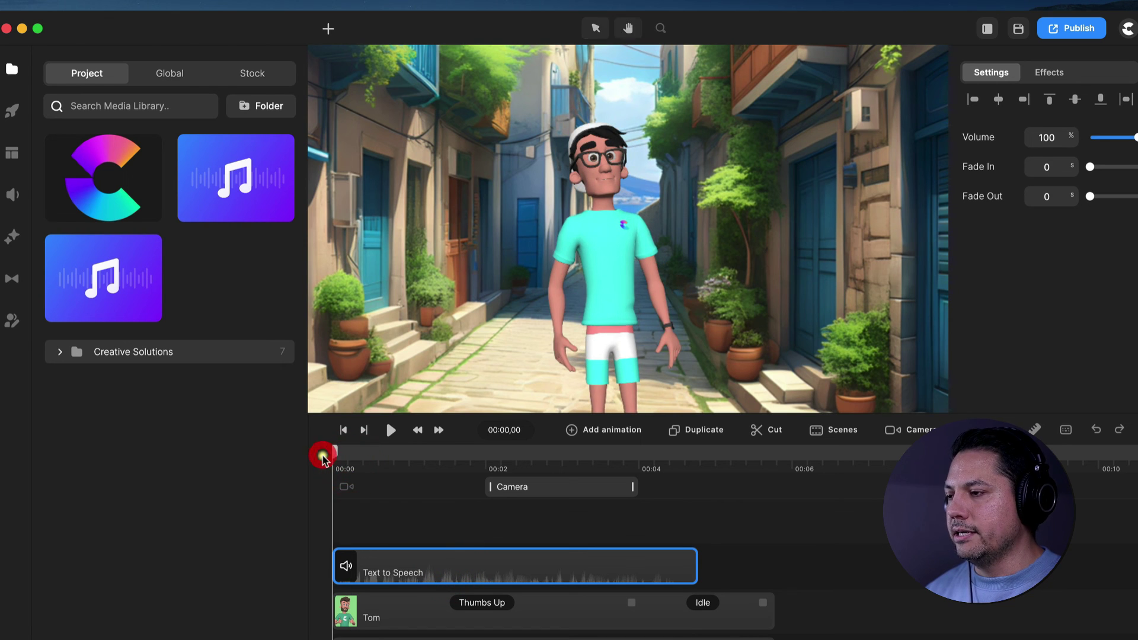
key("space")
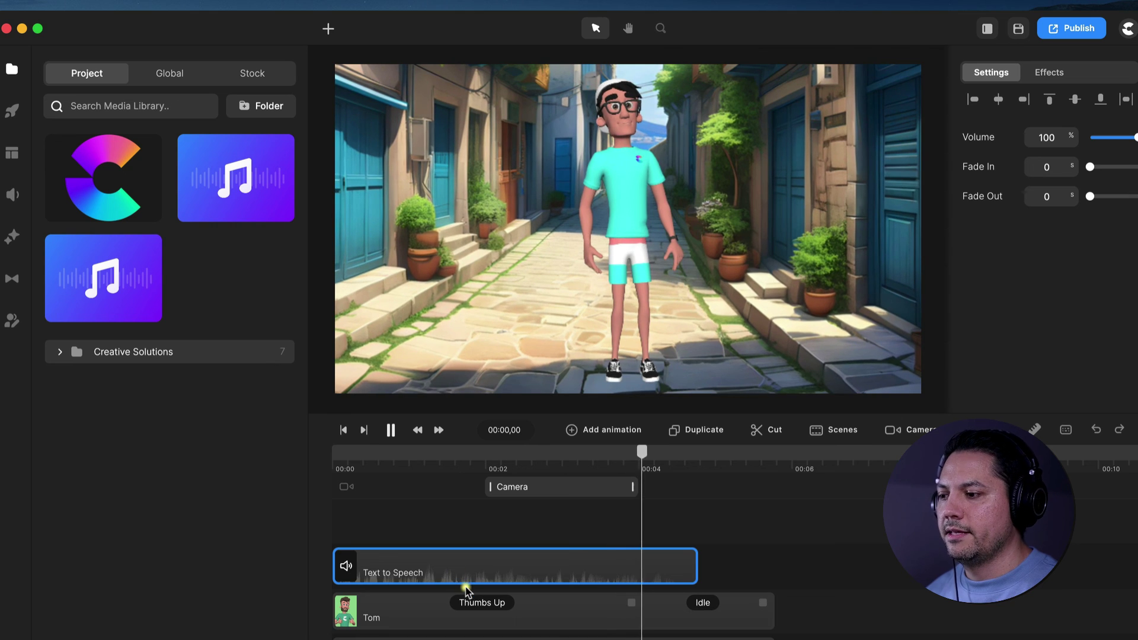
key("space")
Sync the Text to Speech clip with Tom and replay the lip-synced scene
right_click(450, 572)
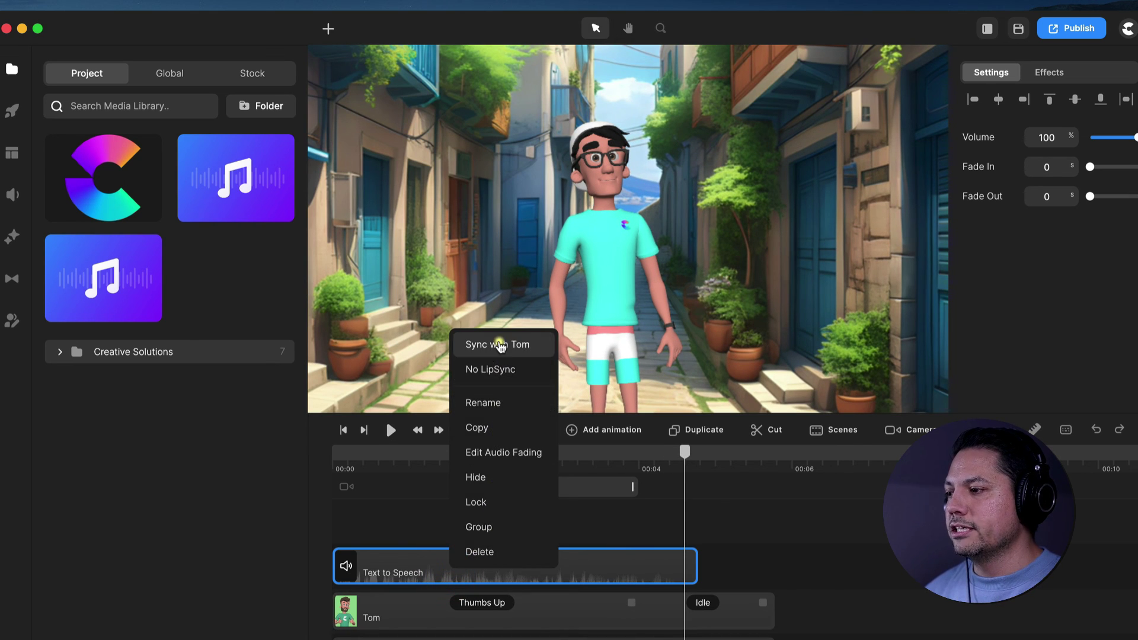
left_click(499, 342)
left_click(361, 454)
left_click(330, 453)
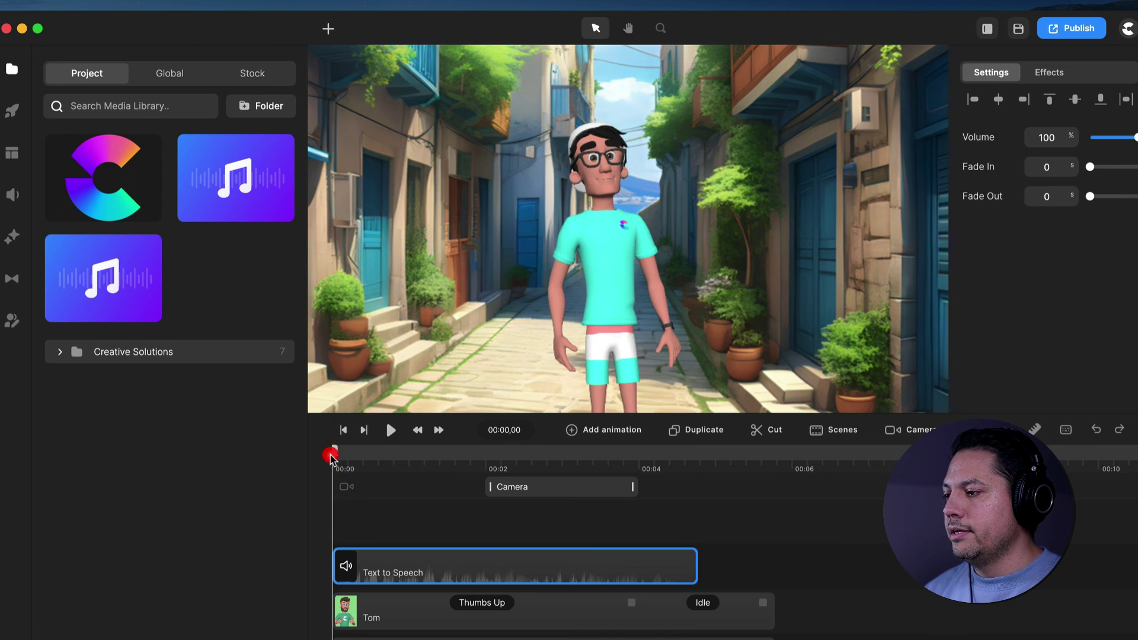
key("space")
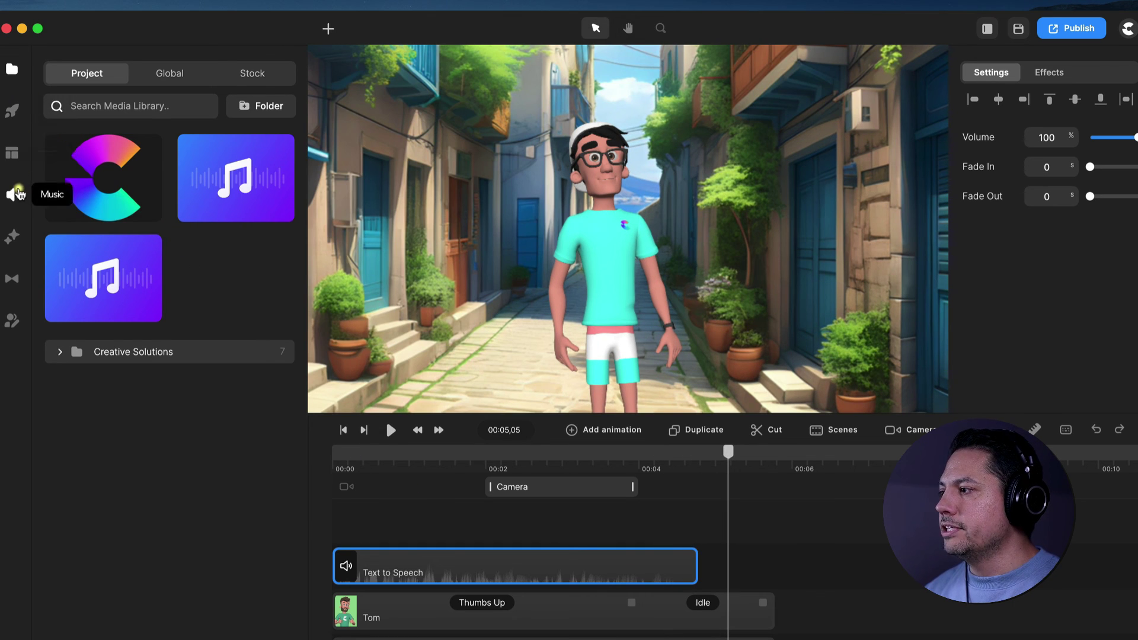
Return to the AI speech panel and deselect the Text to Speech clip
left_click(13, 194)
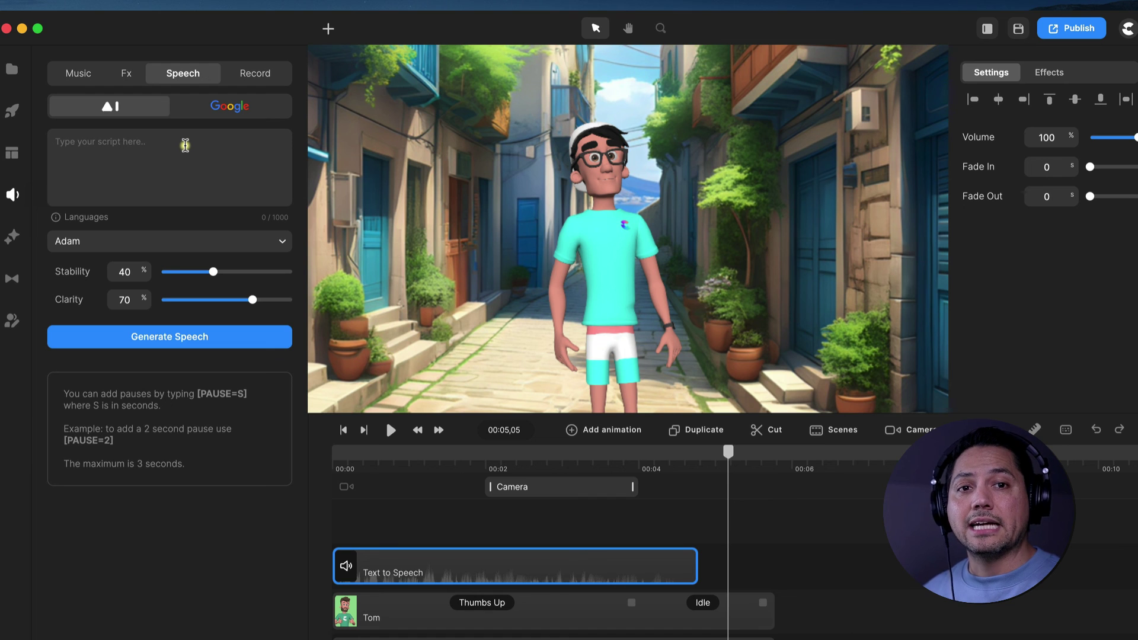
left_click(185, 145)
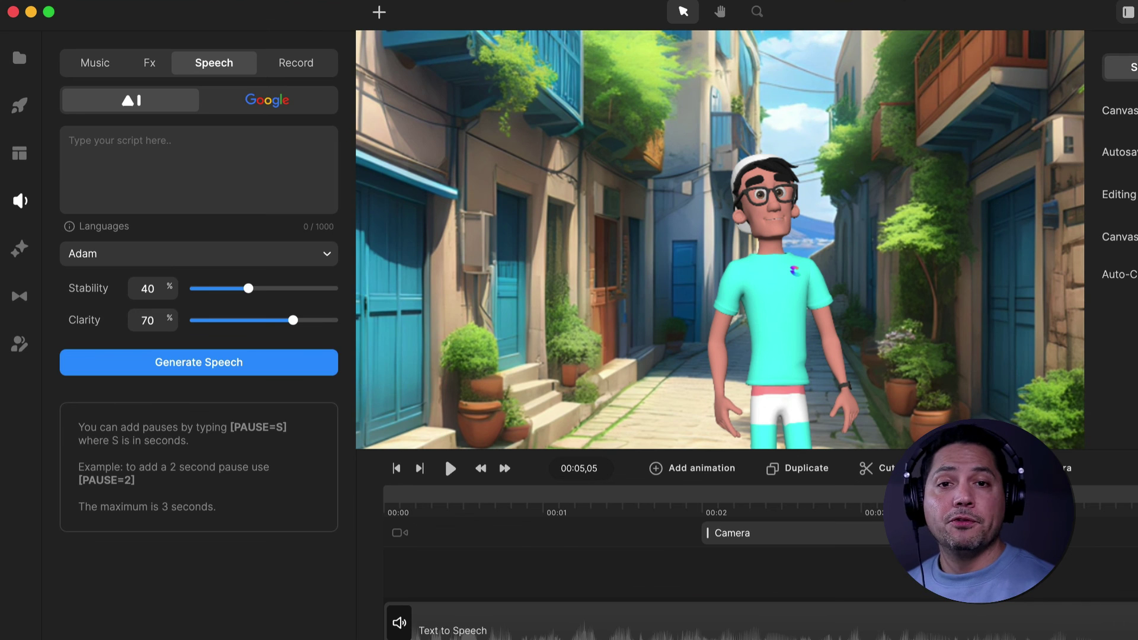